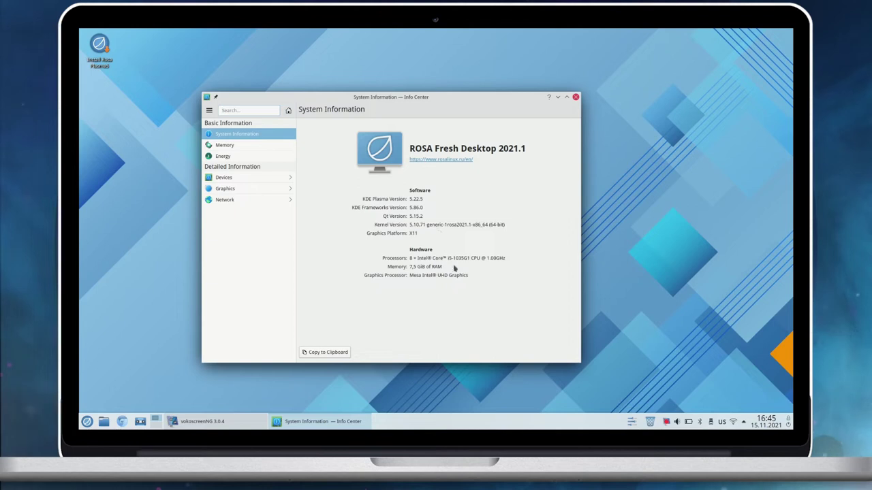
- Close the Info Center and browse the launcher's complete list of installed applications
key(ctrl+q)
click(85, 421)
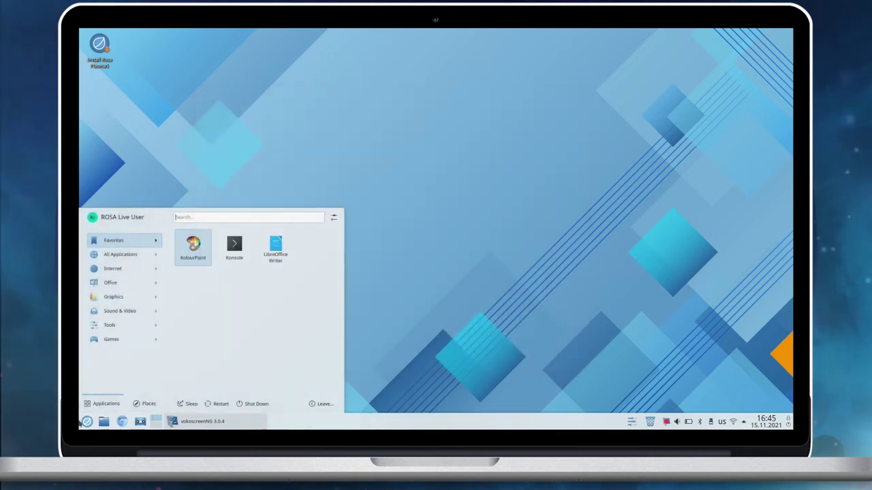
mouse_move(128, 255)
scroll(246, 280, down, 7)
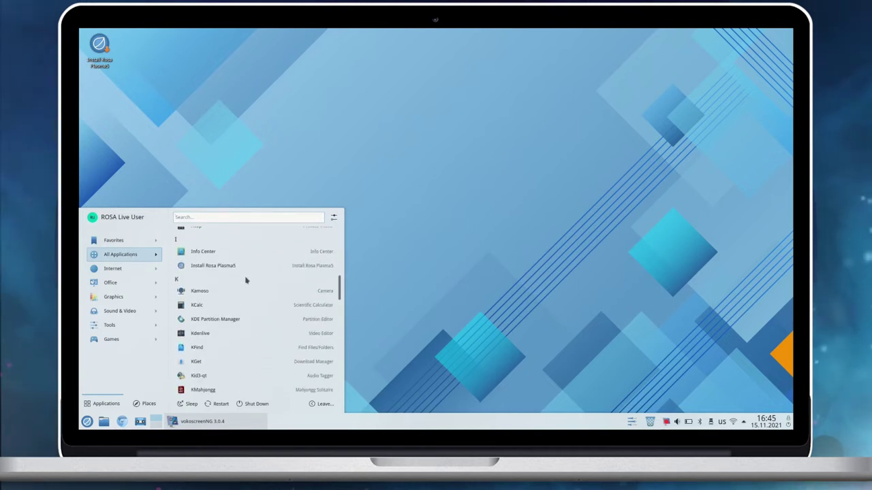
scroll(247, 280, down, 7)
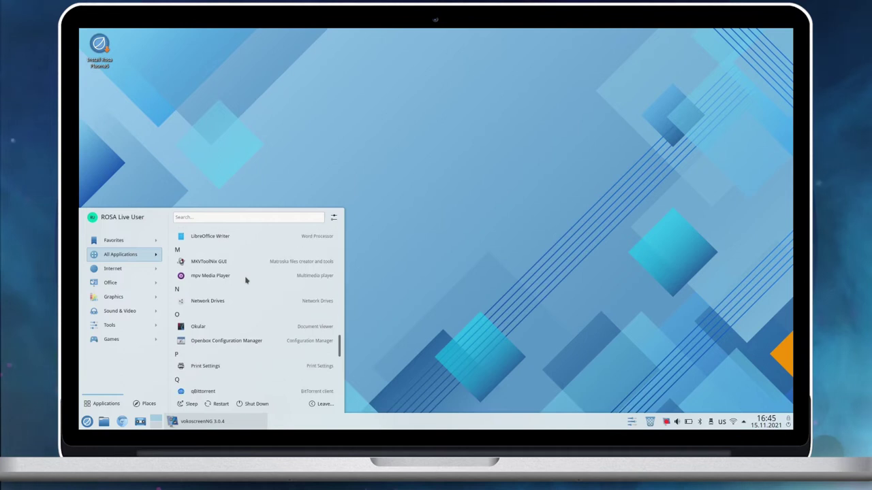
scroll(247, 280, down, 5)
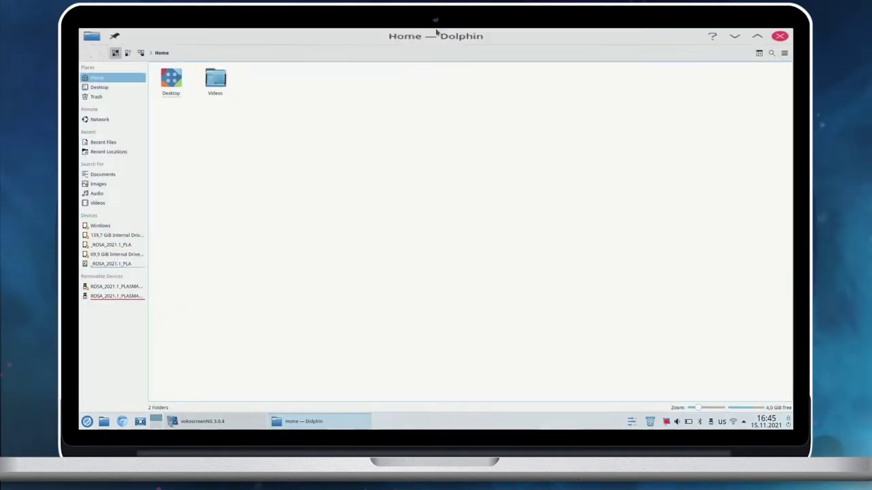
- Restore the maximized Dolphin window to a smaller size, widen it and snap it to the upper-right quarter of the desktop
double_click(436, 33)
drag(306, 33, 524, 131)
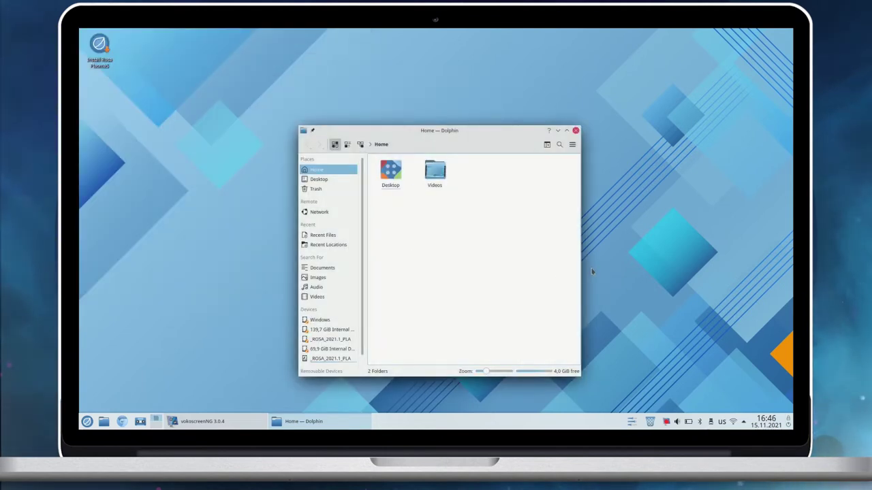
drag(581, 274, 791, 274)
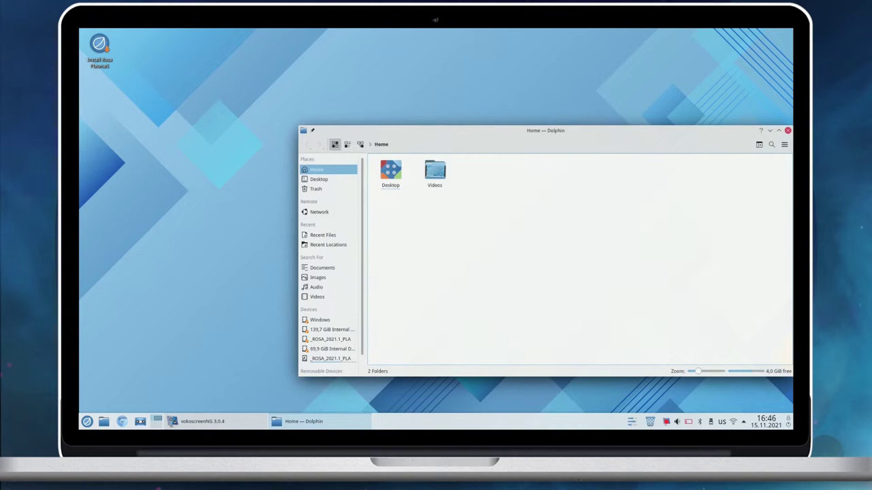
drag(509, 133, 80, 209)
drag(224, 35, 790, 30)
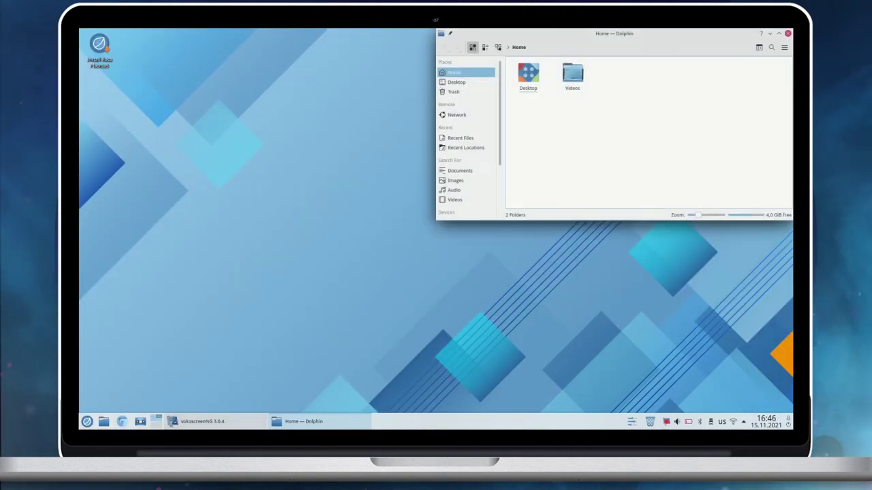
- Maximize the Dolphin window and open the _ROSA_2021.1_PLA device
double_click(656, 31)
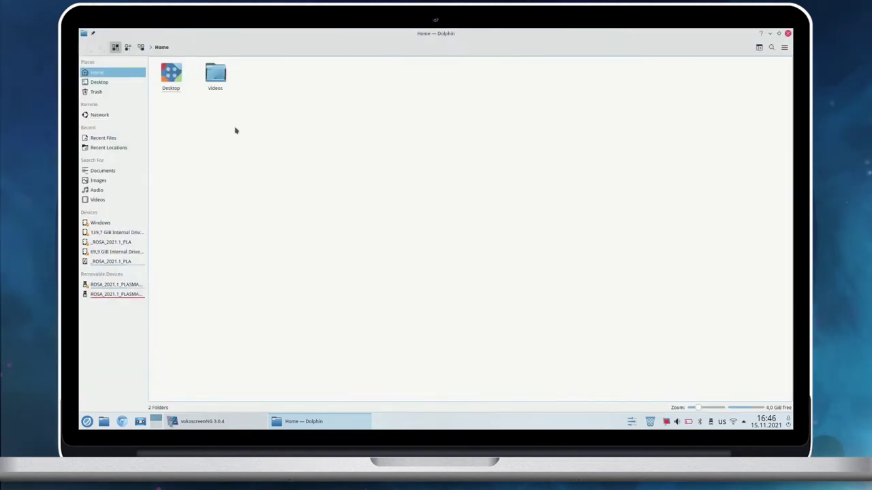
click(119, 242)
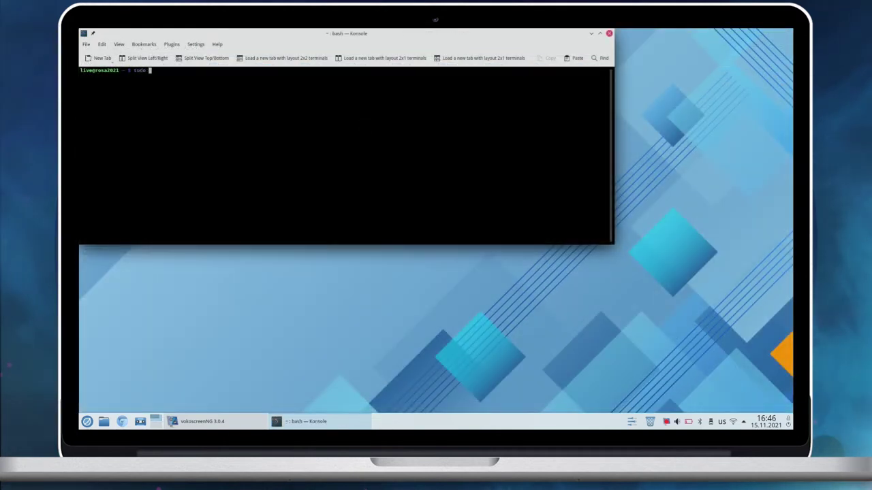
- Install neofetch in the terminal with sudo dnf install neofetch, answering y to the installation prompt
text(d)
text(nf install neofetch)
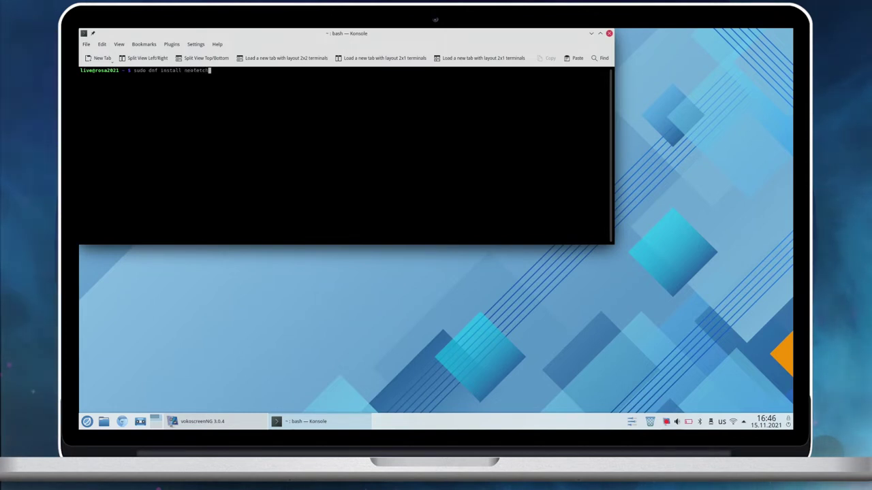
key(Return)
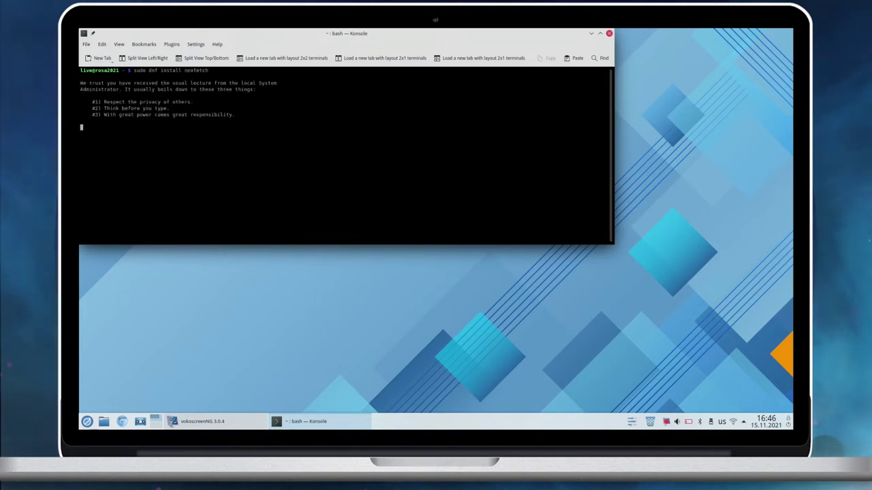
key(Return)
text(y)
key(Return)
- Clear the terminal output and run neofetch to show the system details
text(clear)
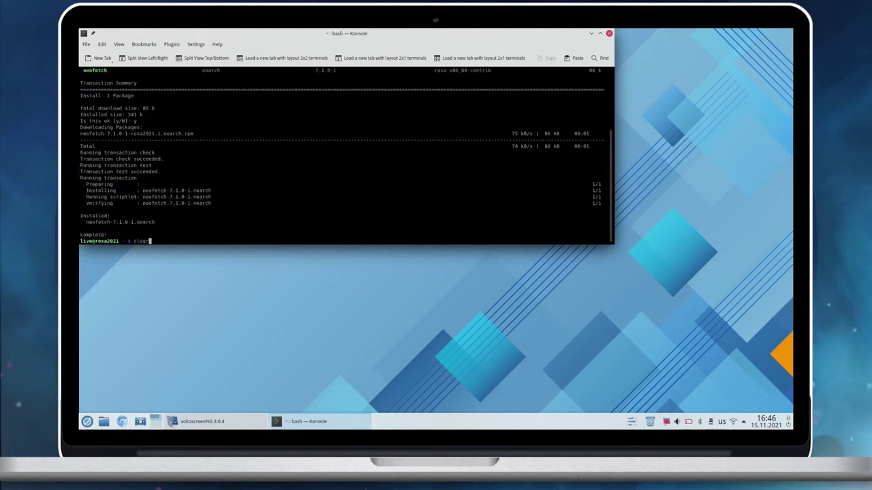
key(Return)
text(neofetch)
key(Return)
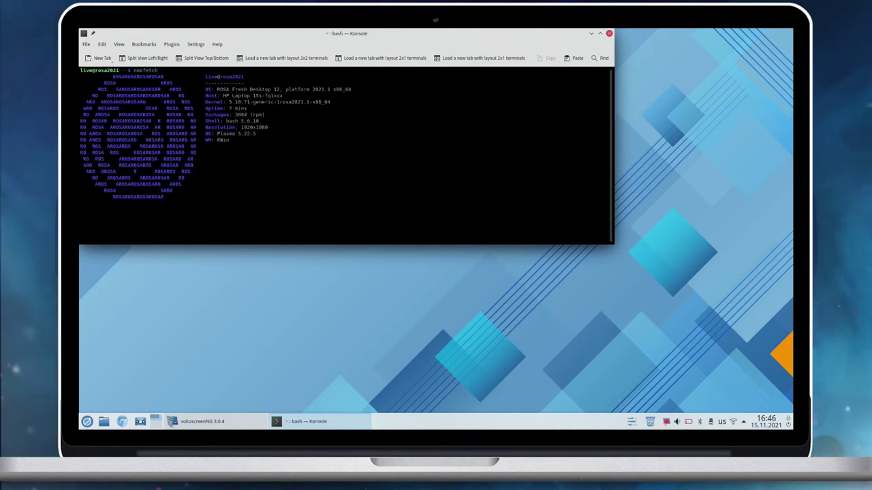
- Split the Konsole view side by side, maximize the window and load a new tab with the 2x2 terminal layout
click(146, 58)
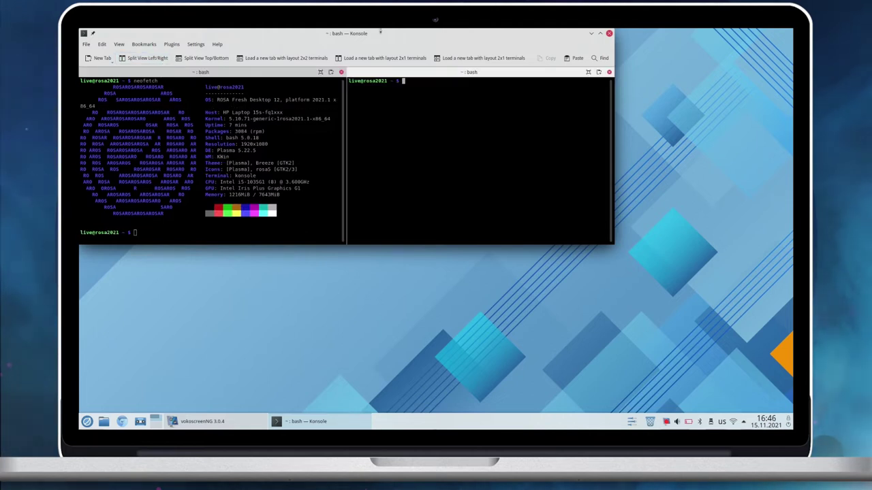
double_click(381, 33)
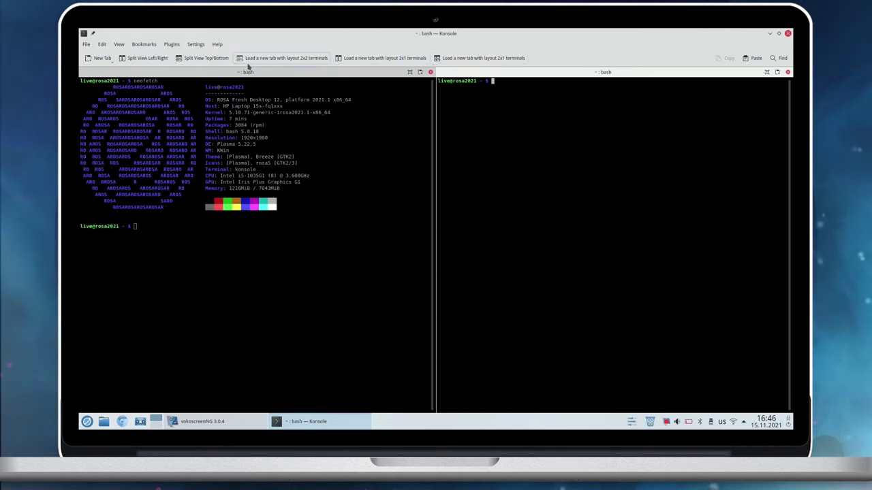
click(246, 60)
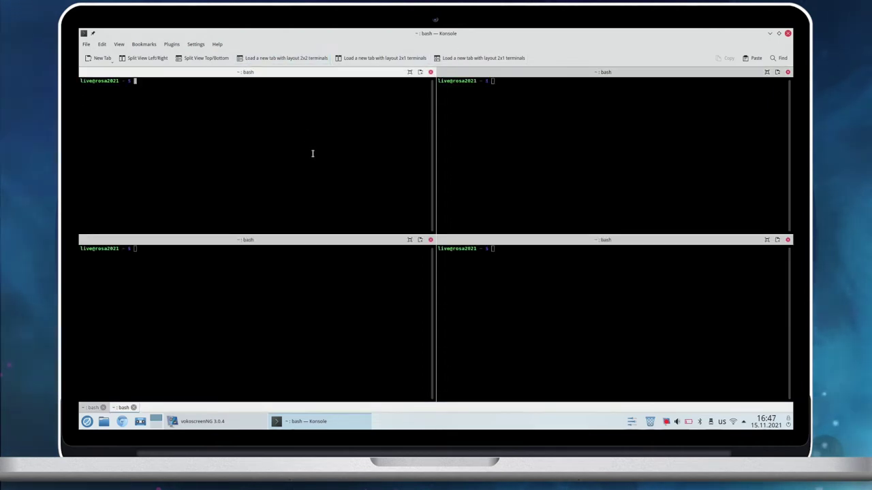
- Run neofetch in the upper-left terminal of the 2x2 layout and top in the upper-right one
text(ne)
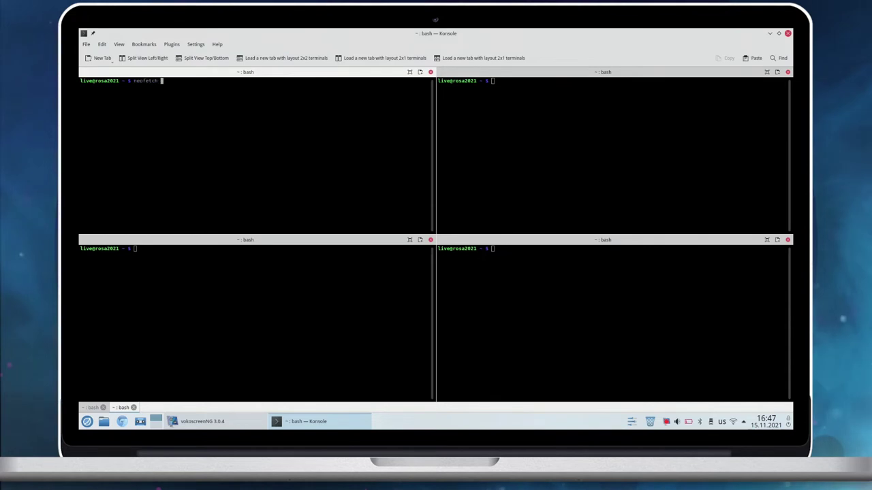
text(ofetch)
key(Return)
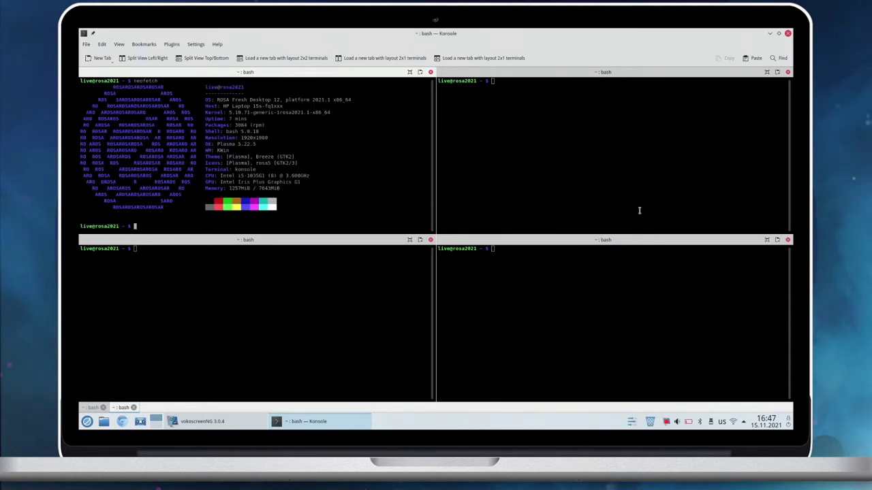
click(595, 188)
text(top)
key(Return)
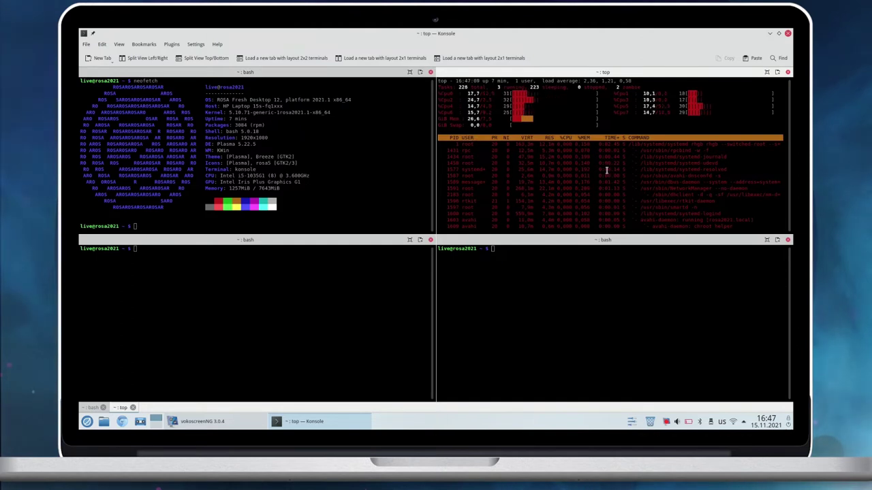
- Cycle through the open Dolphin, Konsole and vokoscreenNG windows with the task switcher
key(alt+Tab)
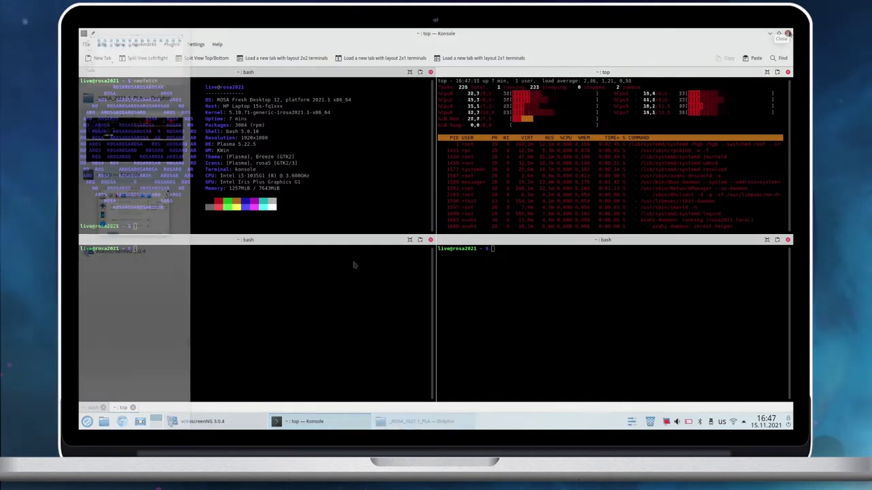
key(alt+Tab)
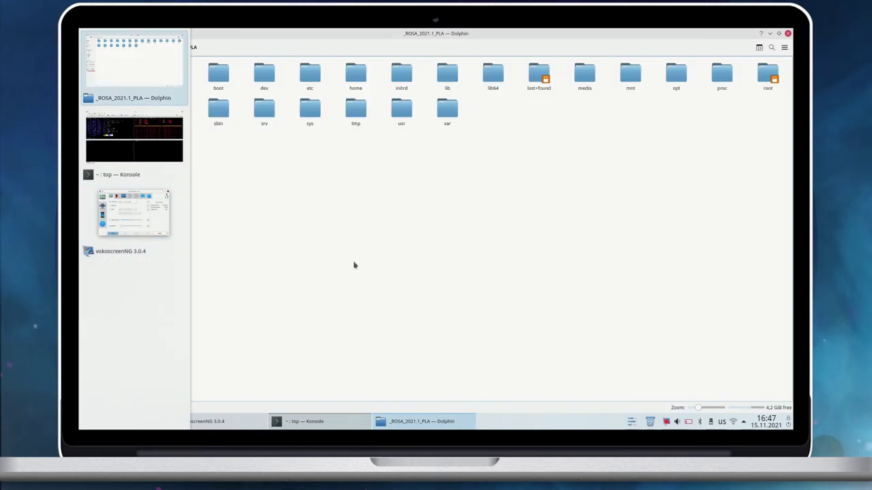
key(alt+Tab)
key(alt+Tab)
key(alt+Tab)
key(alt+Tab)
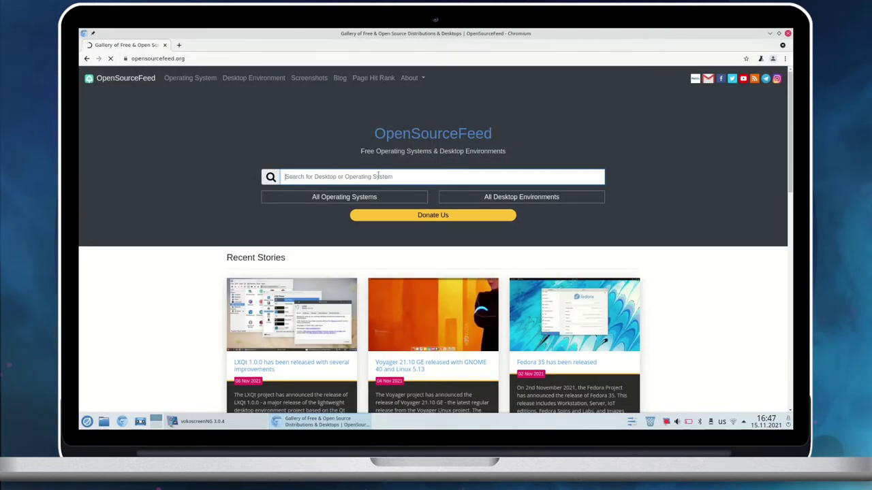
- Search OpenSourceFeed for "rosa", open the ROSA Linux page and look through its description, desktop environments and releases
text(rosa)
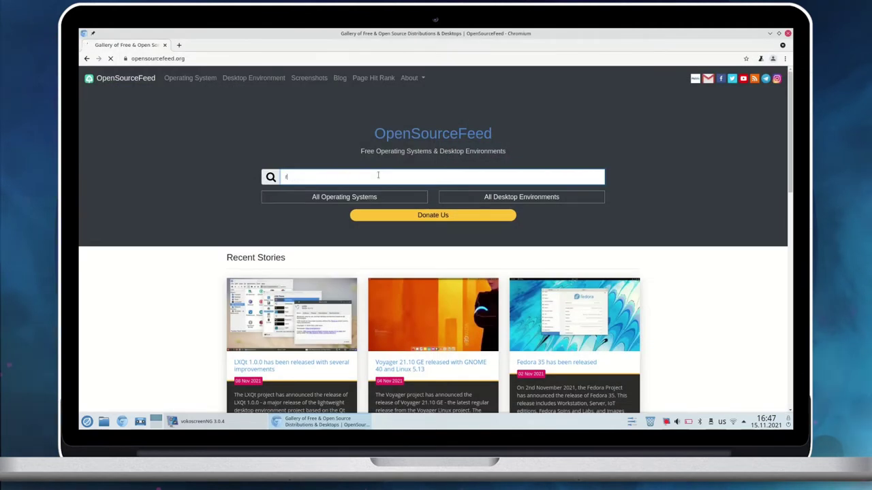
click(353, 194)
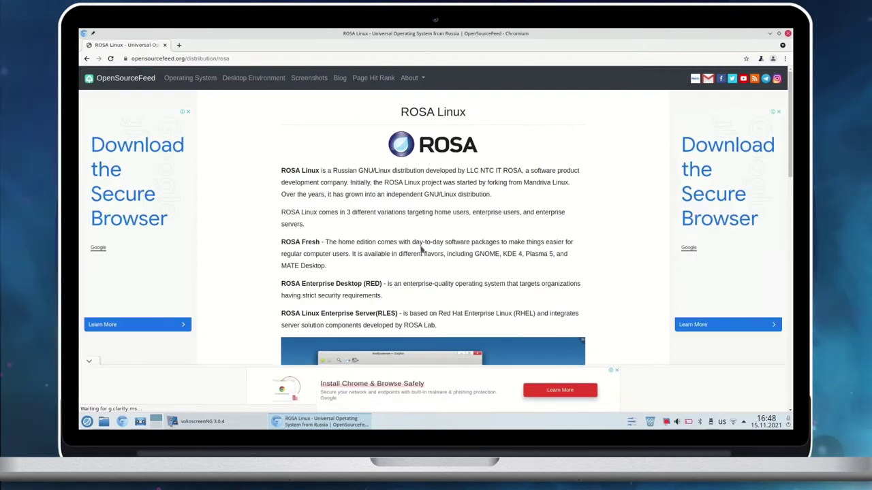
scroll(423, 250, down, 5)
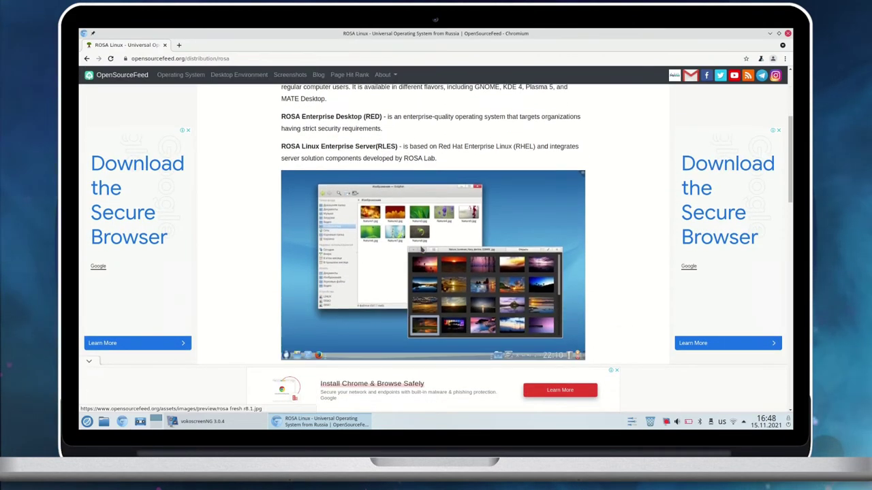
scroll(421, 249, down, 8)
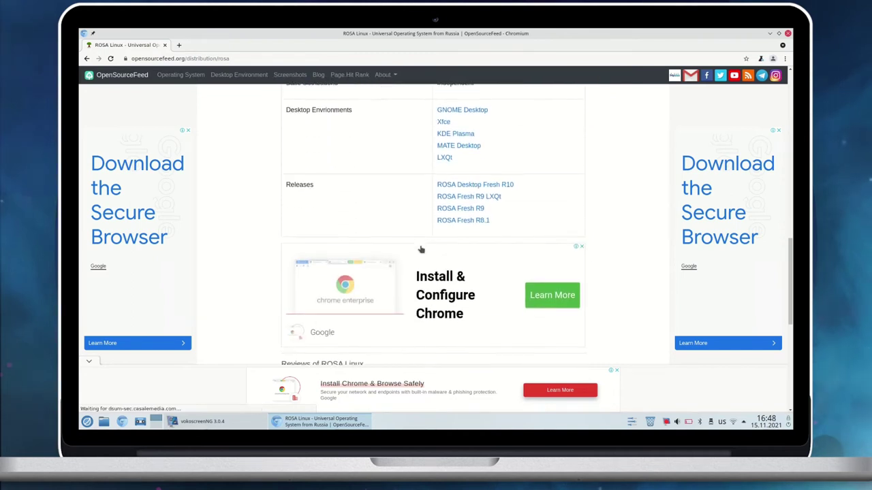
scroll(420, 250, down, 2)
scroll(422, 250, up, 15)
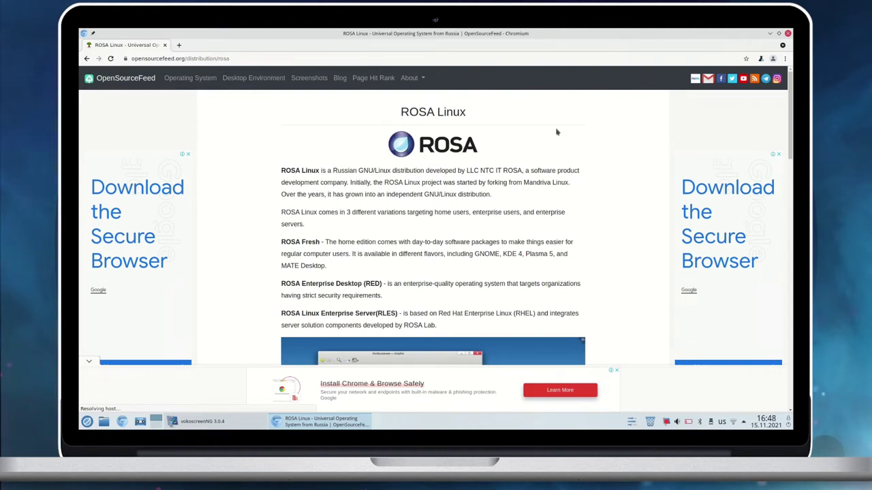
- Open Chromium's About page to view the browser version information
click(785, 59)
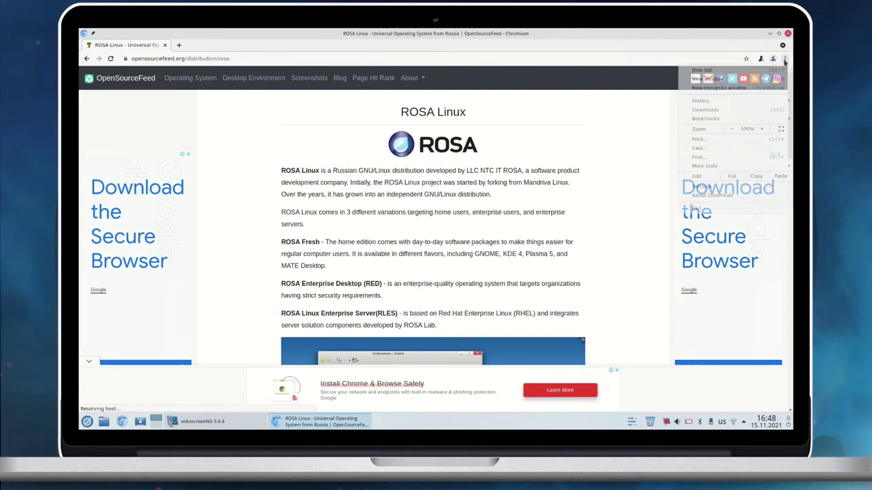
click(715, 196)
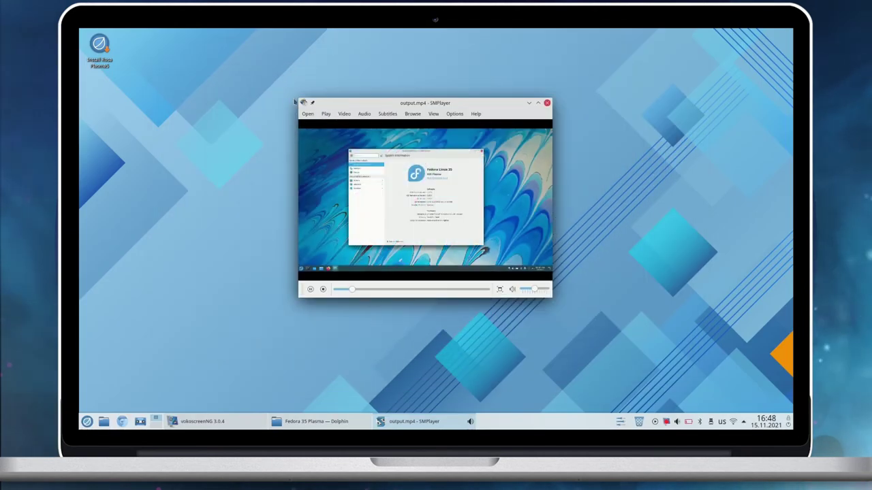
- Enlarge the SMPlayer window from its upper-left corner and open the About SMPlayer information
drag(292, 99, 164, 43)
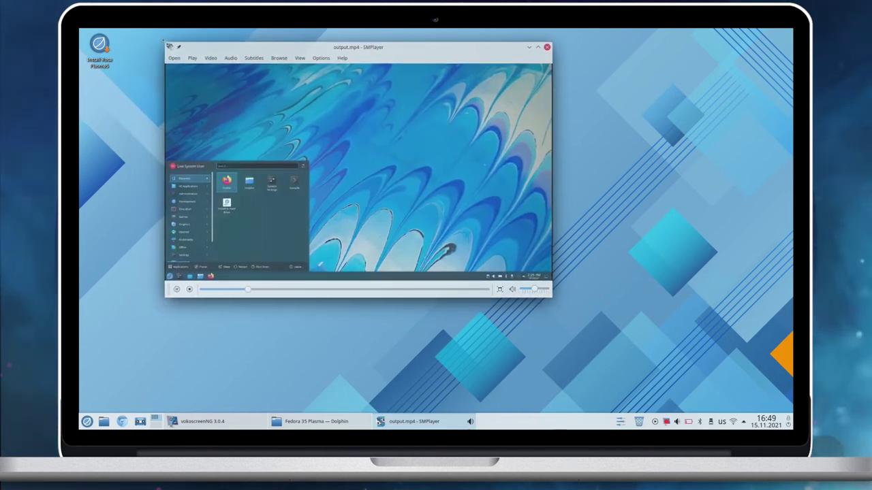
click(350, 61)
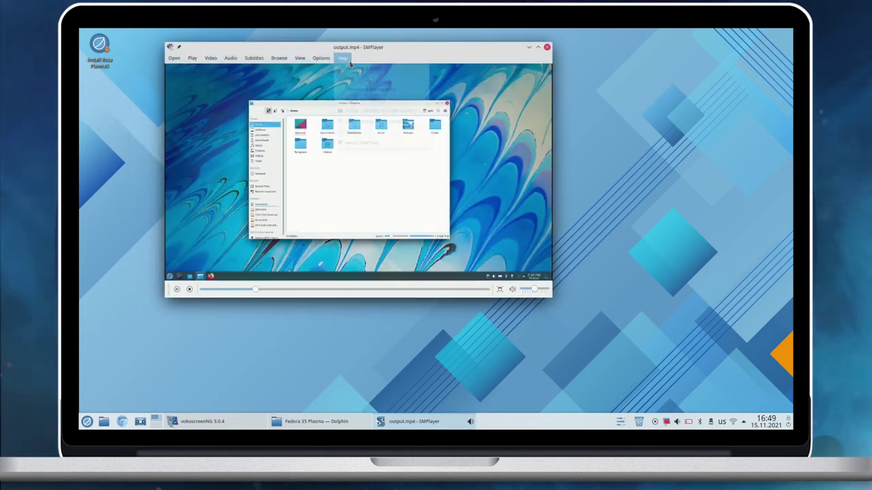
click(383, 142)
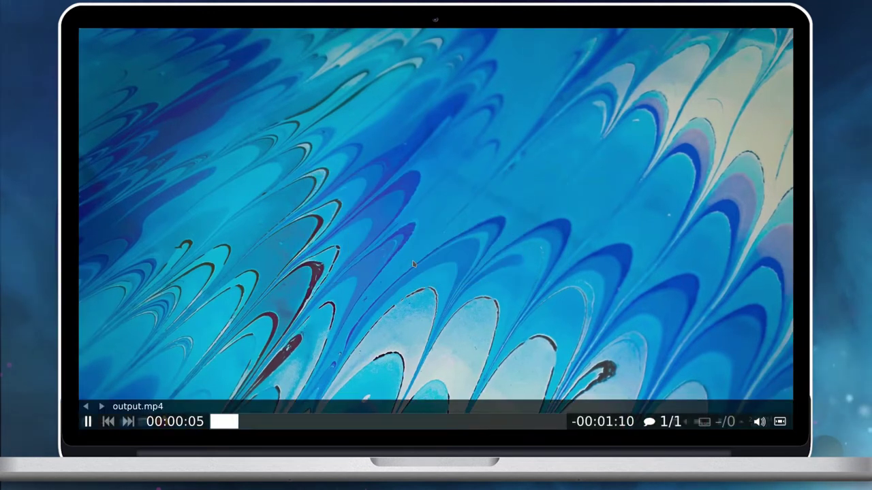
- Take the output.mp4 playback in mpv out of full screen and close the player
double_click(413, 264)
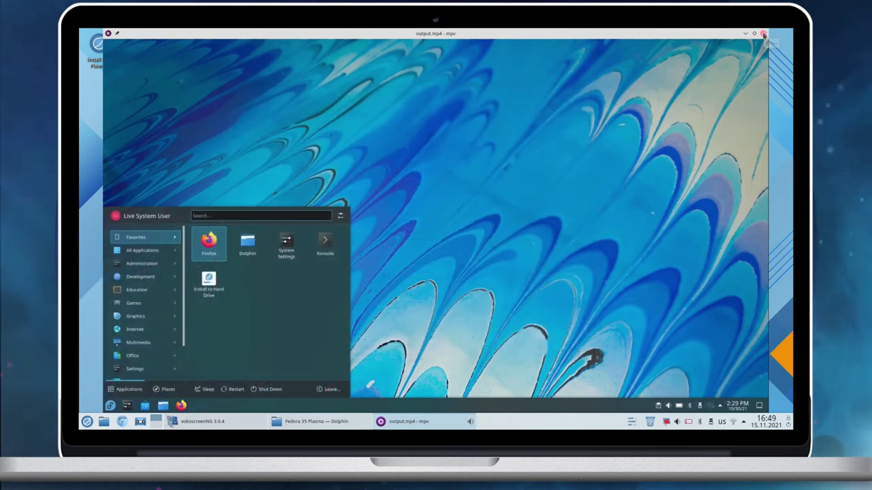
click(763, 33)
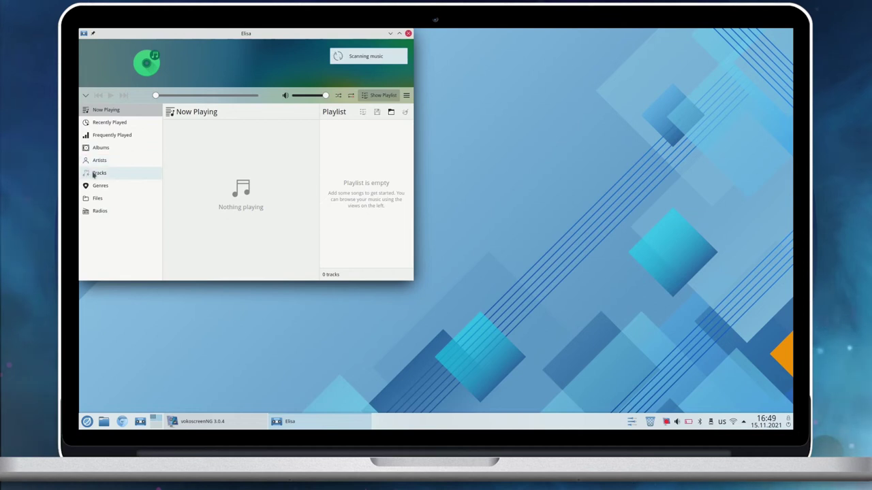
- Show the radio stations in Elisa and add Радио Искатель to the playlist
click(99, 211)
click(252, 213)
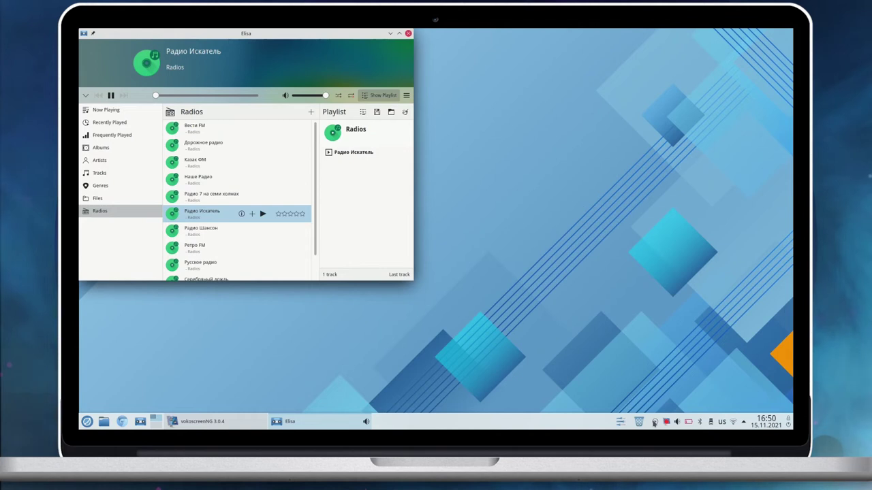
- View the Media Player tray applet for the playing radio station and close it again
click(655, 423)
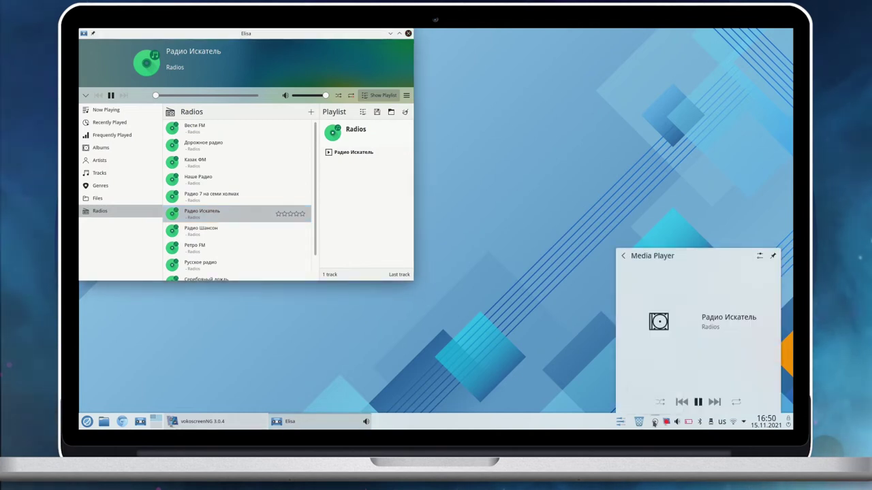
click(654, 423)
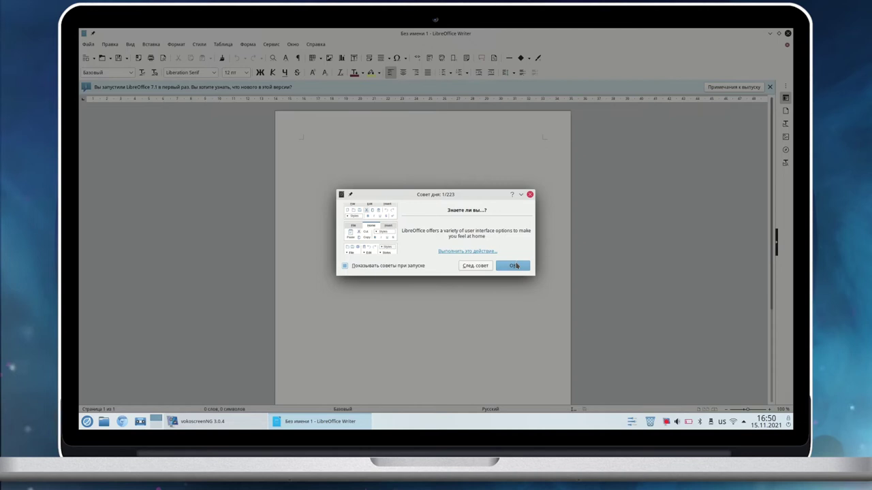
- Dismiss the tip of the day in LibreOffice Writer and write "ROSA Linux 2021.1" in the Заглавие paragraph style
click(515, 265)
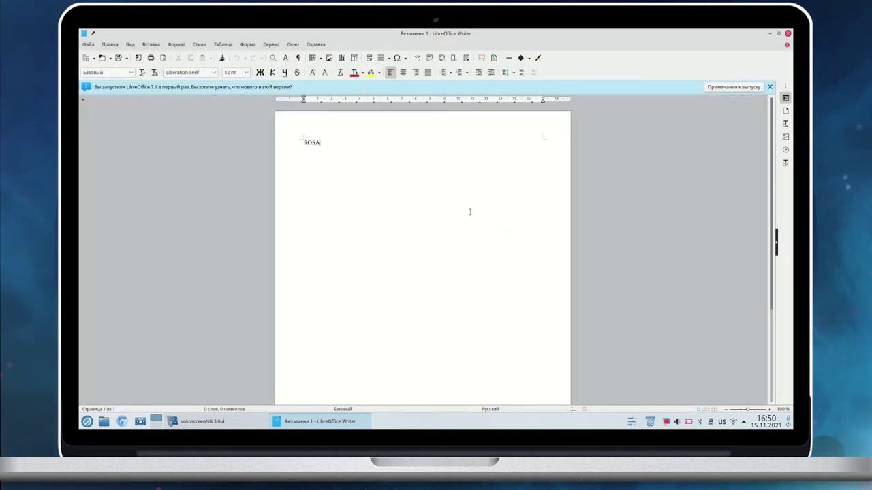
key(ctrl+a)
click(131, 72)
click(126, 120)
click(447, 177)
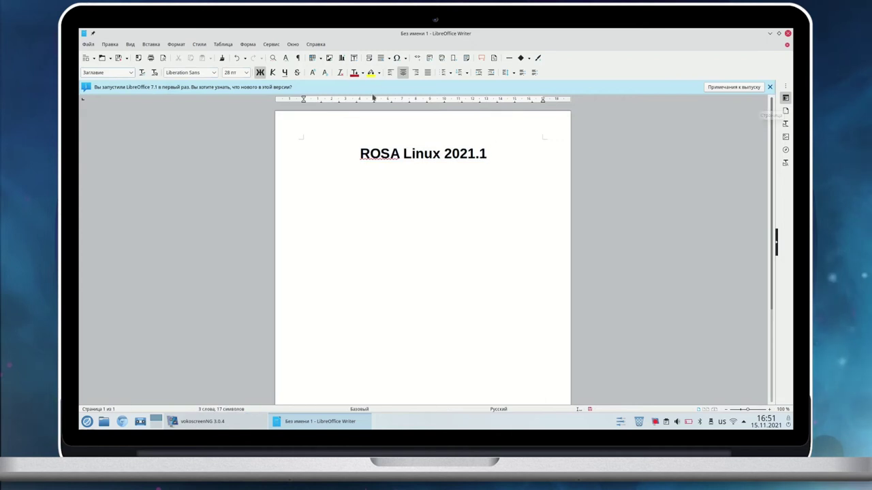
- Open the About LibreOffice information to view the version details
click(308, 44)
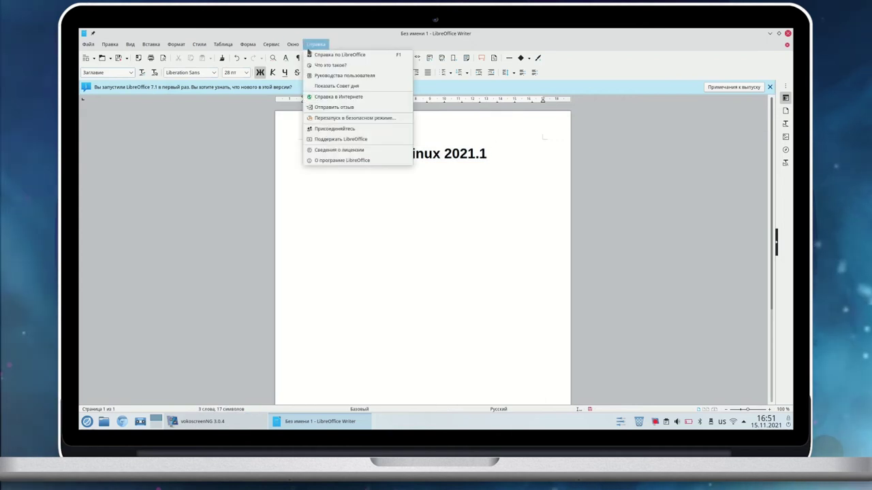
click(348, 160)
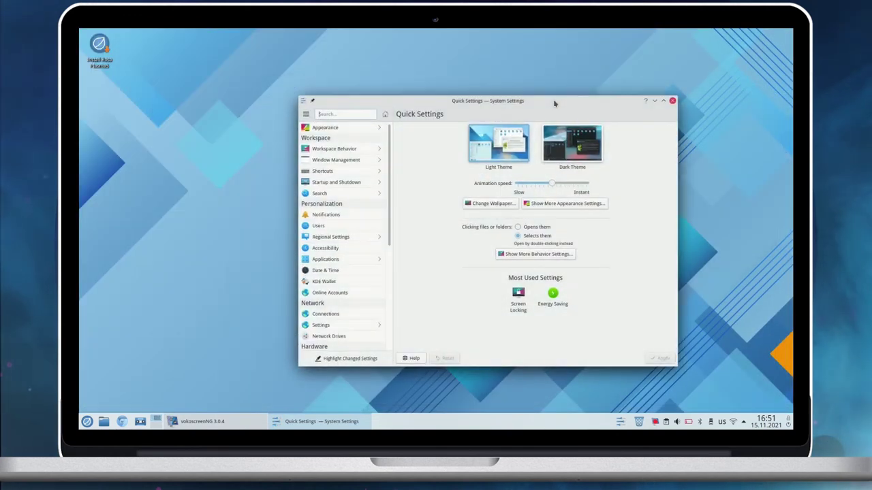
- Apply the Dark Theme in System Settings and preview the application launcher with it
click(590, 150)
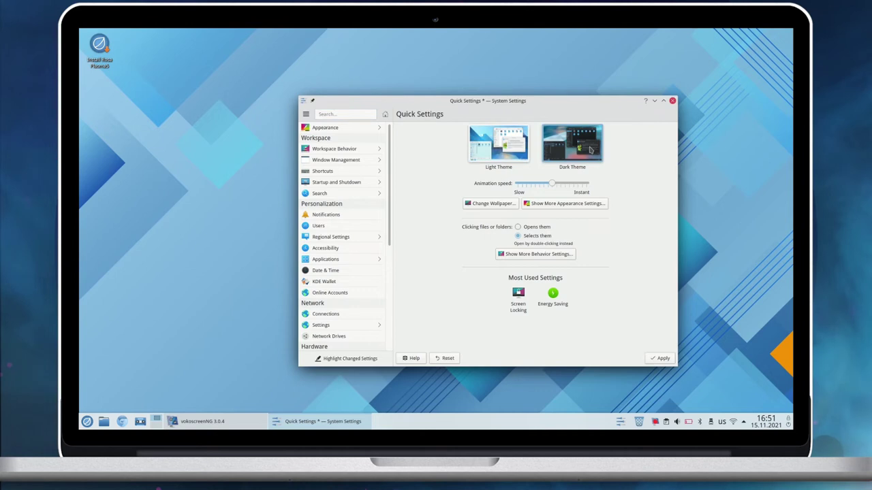
click(651, 362)
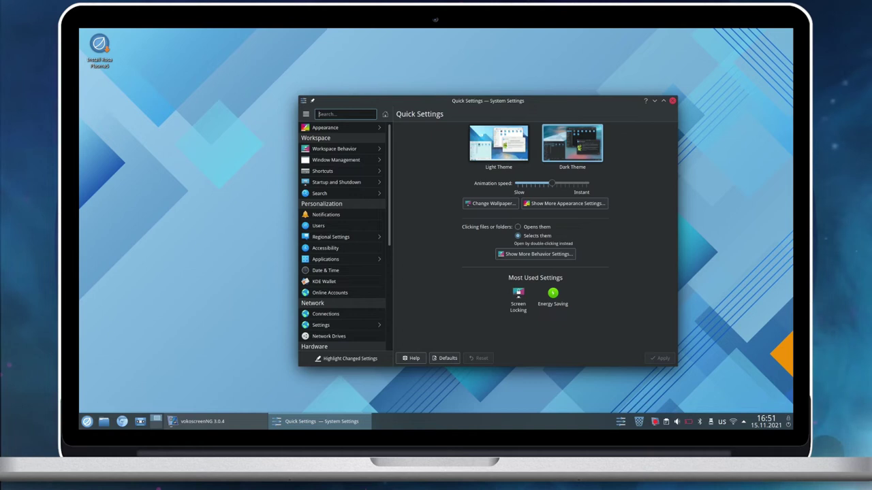
click(86, 421)
key(Escape)
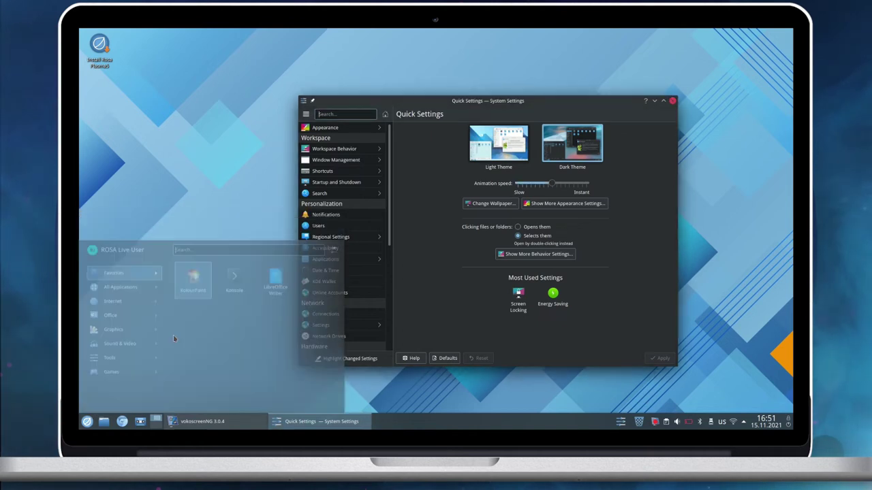
- Switch the desktop back to the Light Theme and apply it
click(498, 144)
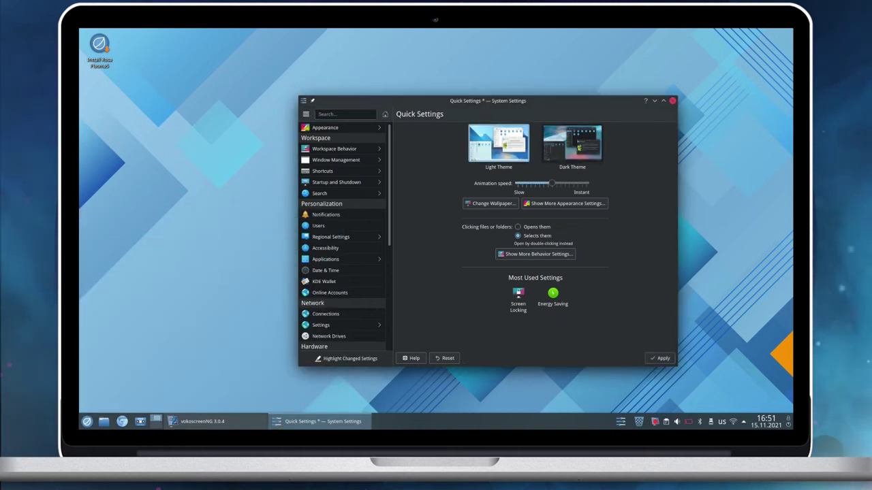
click(660, 358)
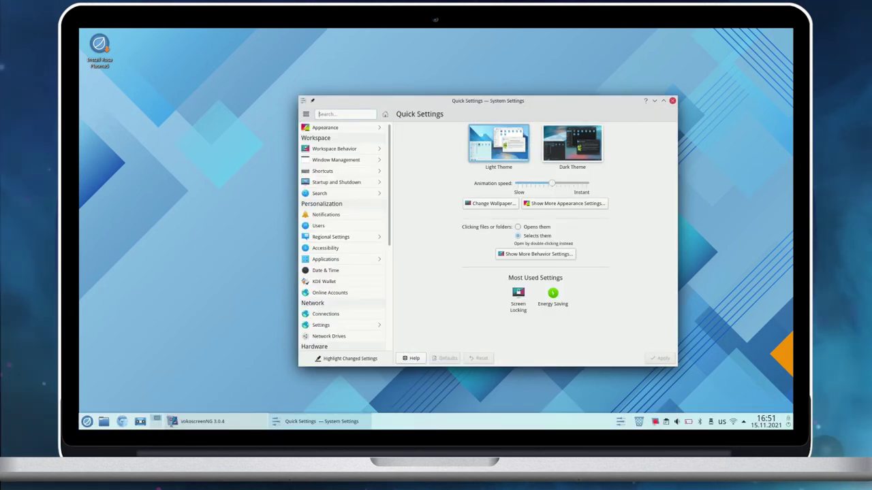
- Look through the categories of System Settings down to System Administration and close the window
scroll(344, 239, down, 3)
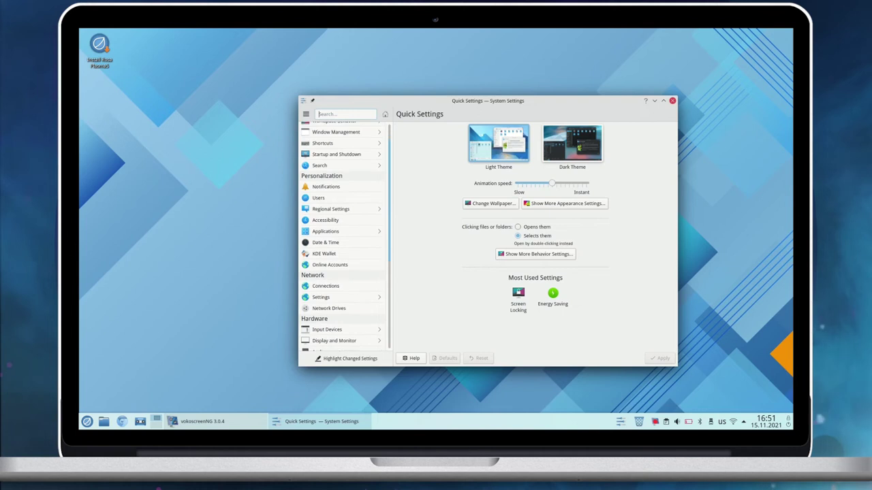
scroll(344, 238, down, 2)
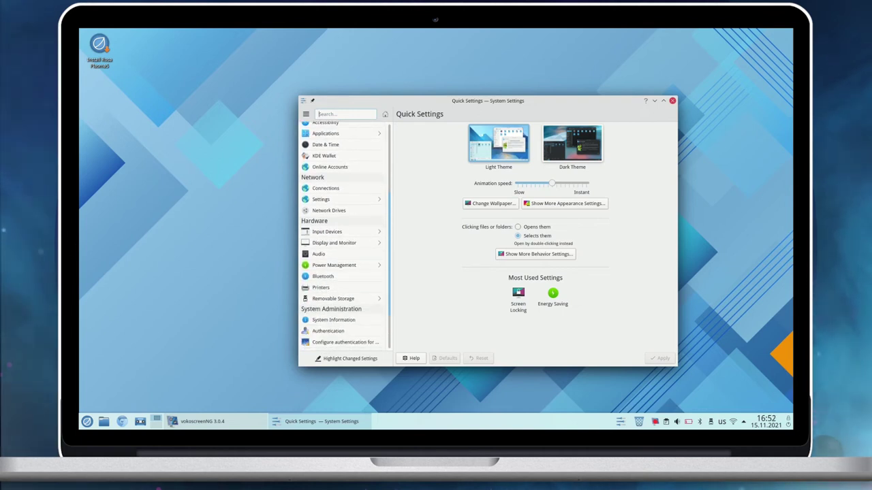
scroll(344, 239, up, 5)
key(ctrl+q)
- Open the desktop wallpaper settings and apply the rosa-background-EE wallpaper
right_click(350, 131)
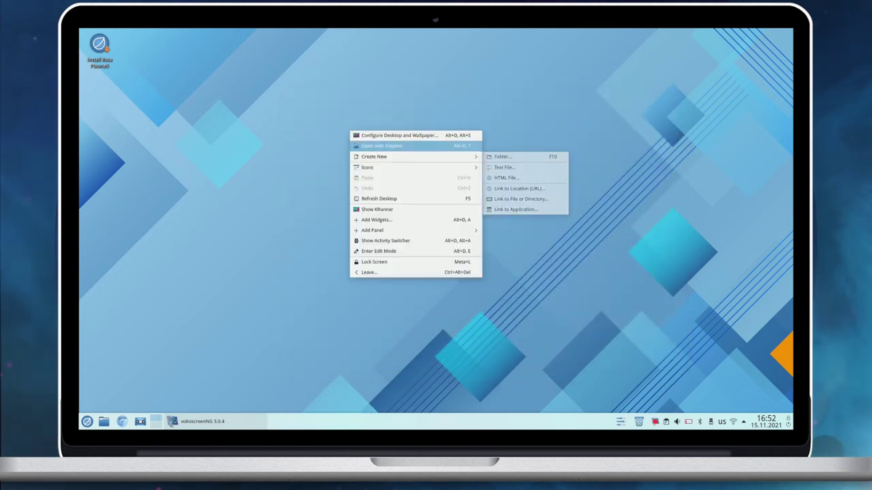
click(416, 137)
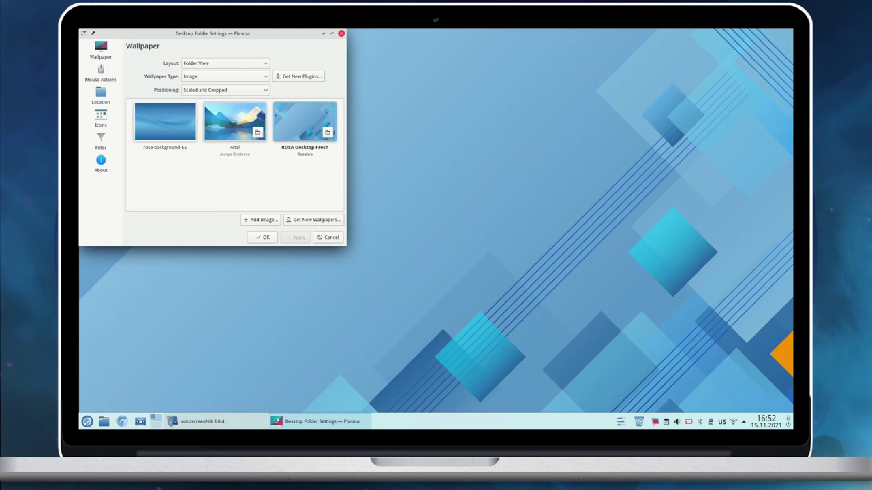
click(165, 121)
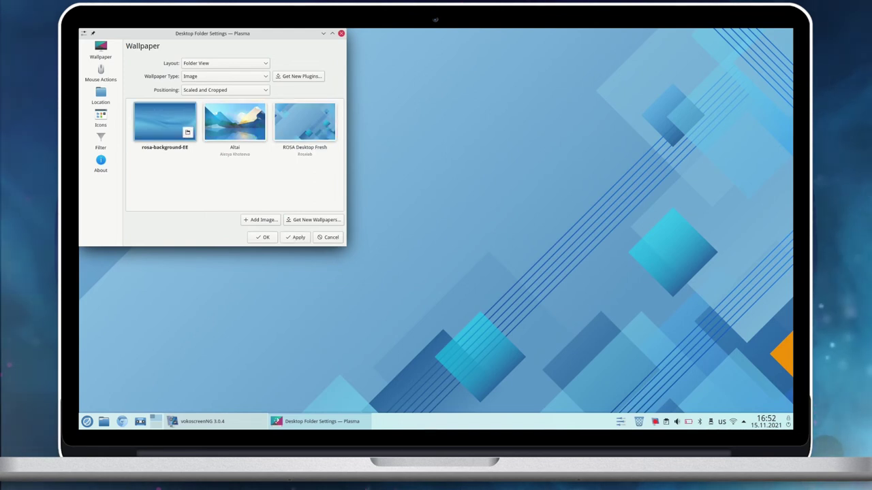
click(299, 237)
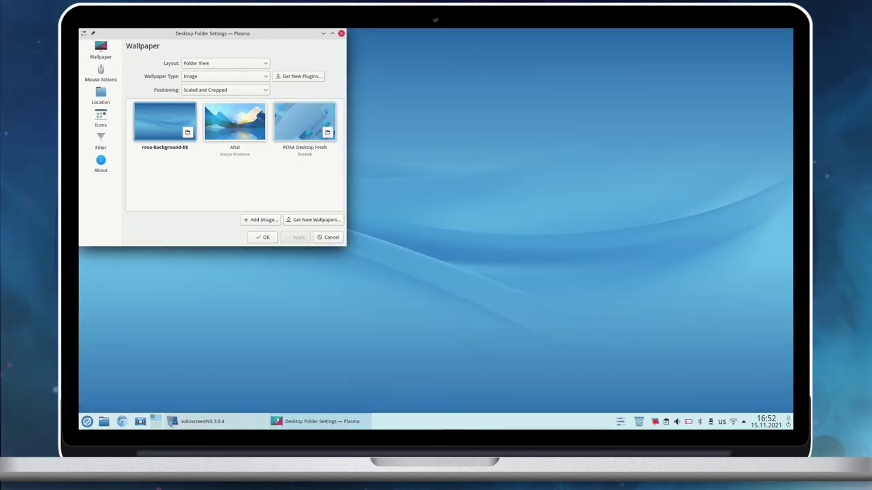
- Restore the ROSA Desktop Fresh wallpaper and apply it
click(304, 121)
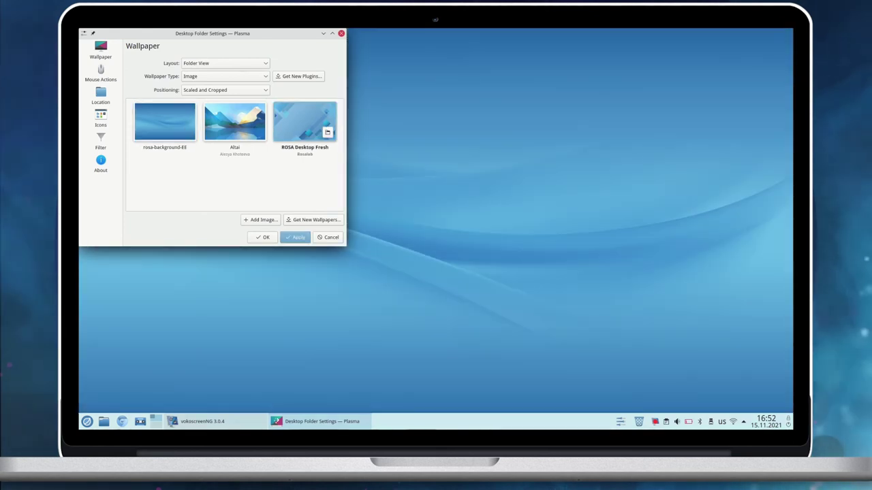
click(298, 237)
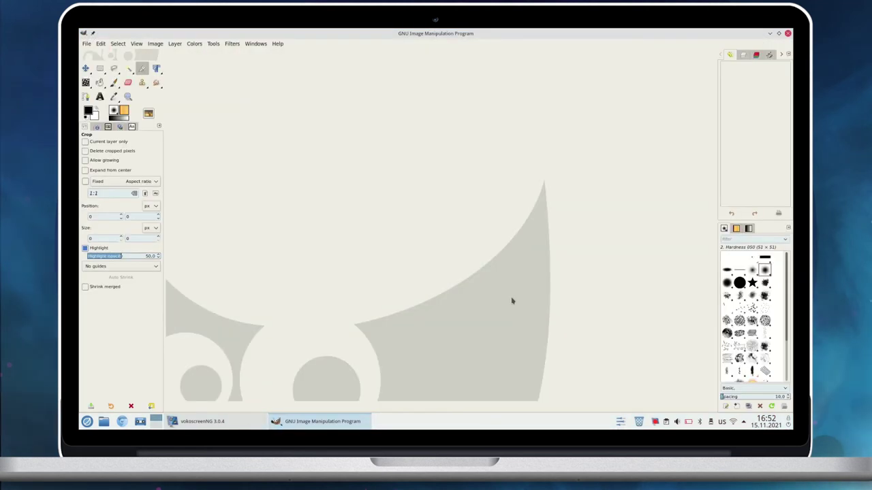
- Create a new blank 1920x1080 image in GIMP
click(92, 43)
click(102, 56)
click(166, 54)
click(171, 225)
click(187, 130)
- Add a text box across most of the canvas width containing "ROSA Linux Fresh" and "2021.1" on two lines
key(t)
drag(213, 167, 671, 287)
text(ROSA Linux Fresh)
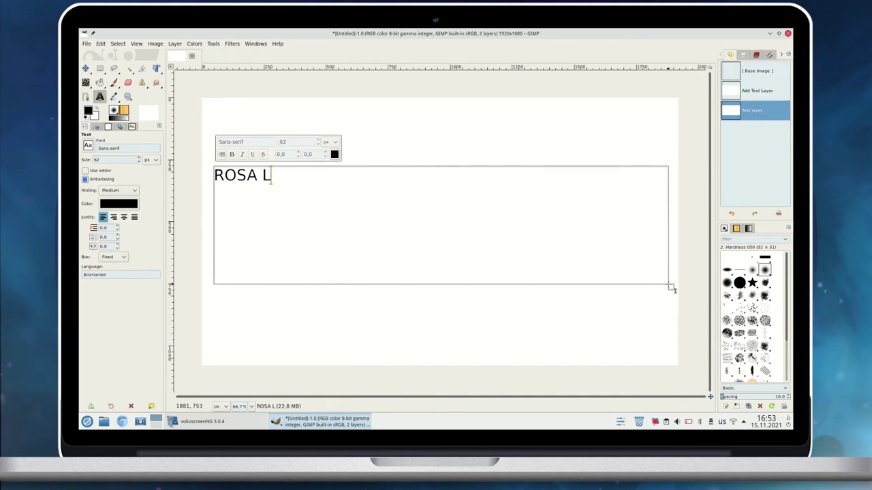
key(Return)
text(2021.1)
- Format all the text as centered, blue and enlarged in the Sans-serif Bold font
key(ctrl+a)
click(334, 150)
click(318, 147)
click(362, 225)
click(334, 154)
click(362, 224)
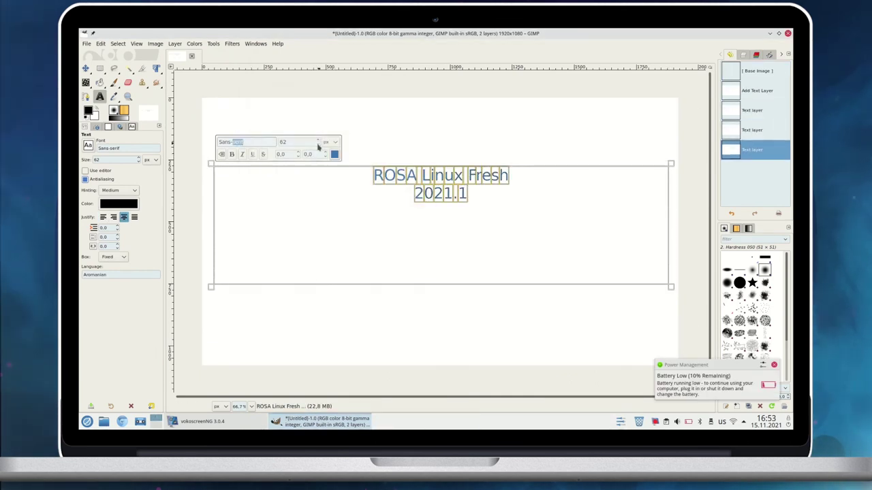
text(serif Bold)
key(Return)
- Apply the Softglow filter to the text layer with glow radius 10.599, brightness 0.175 and sharpness 0.850
click(255, 43)
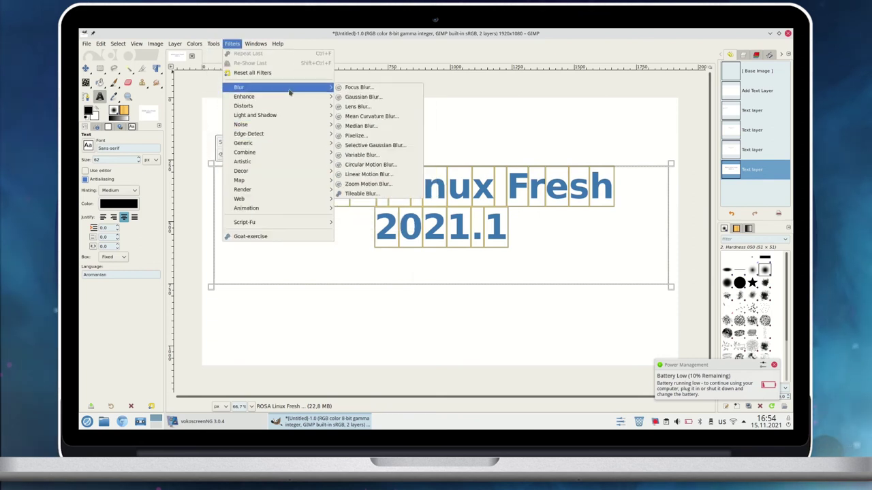
mouse_move(286, 162)
click(344, 220)
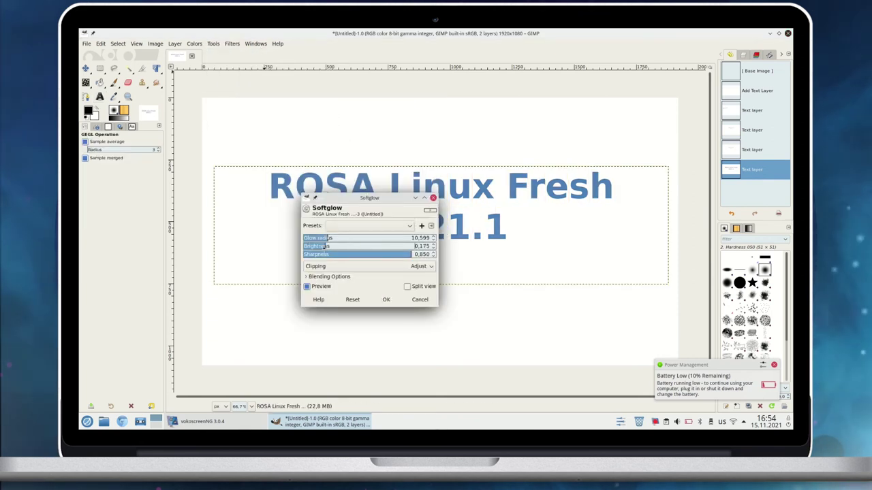
click(386, 300)
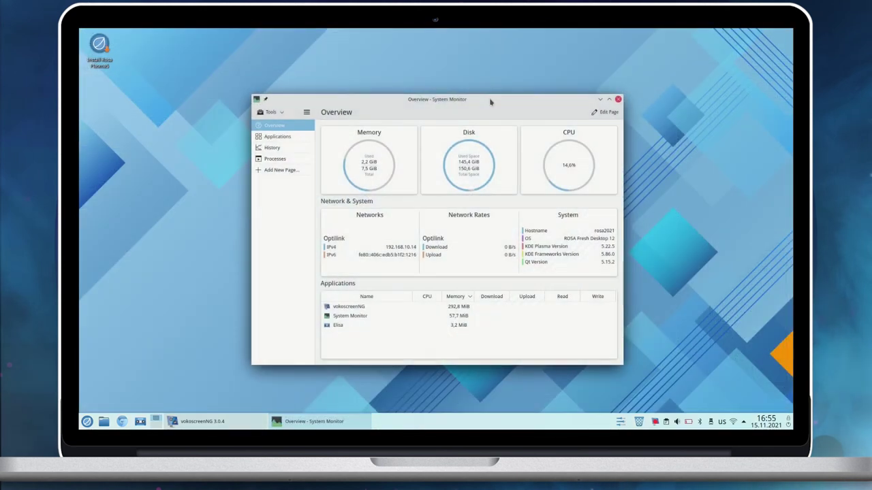
- Show the running applications in System Monitor and quit Elisa from there
click(284, 139)
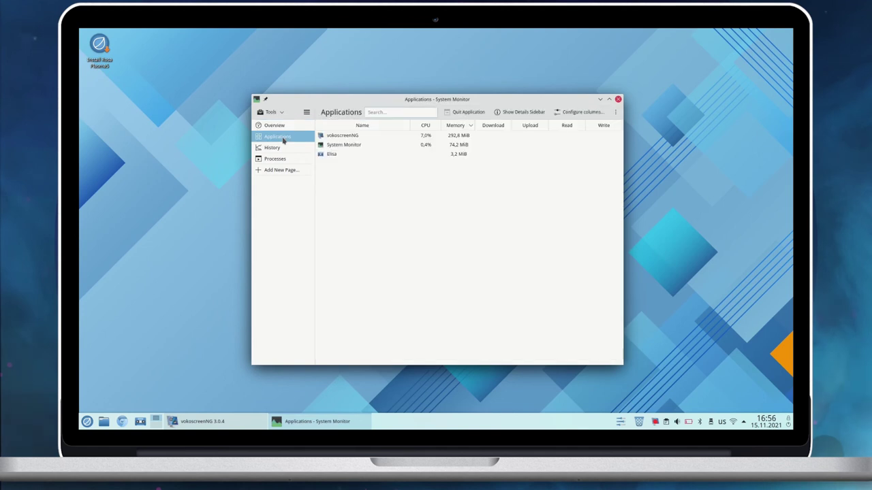
click(340, 154)
click(467, 112)
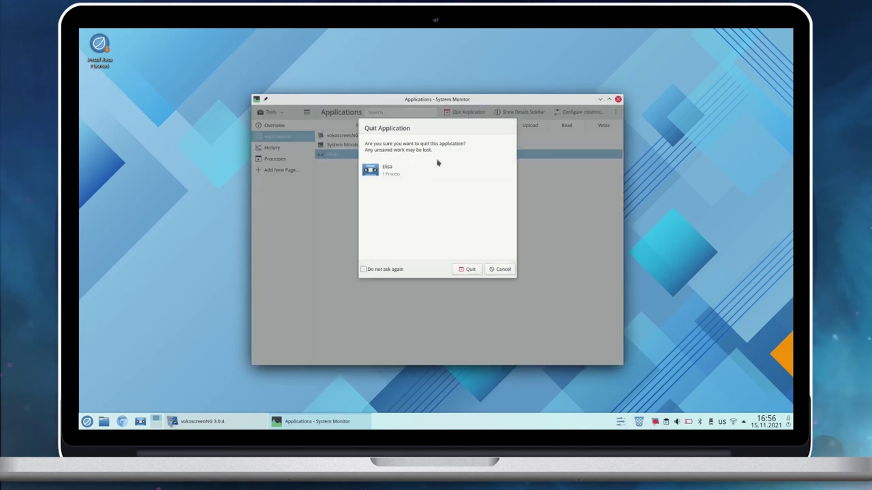
click(469, 269)
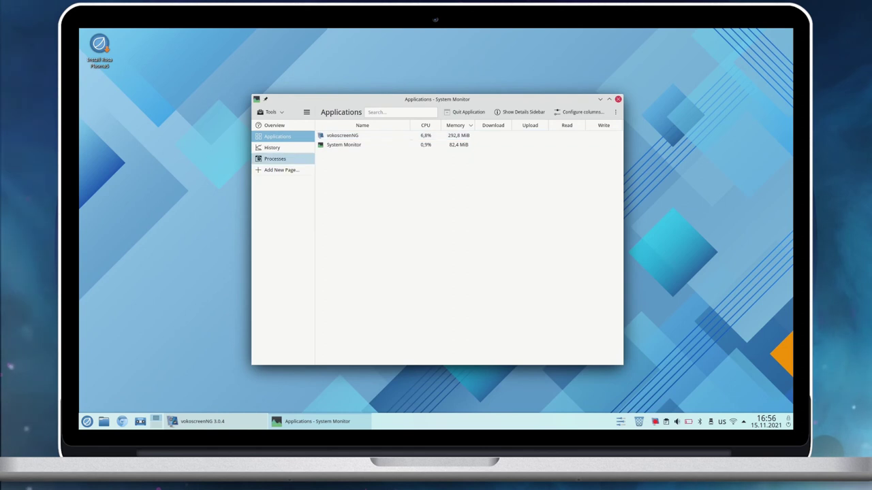
- Look at the Processes, History and Overview pages of System Monitor and close it
click(275, 159)
click(278, 146)
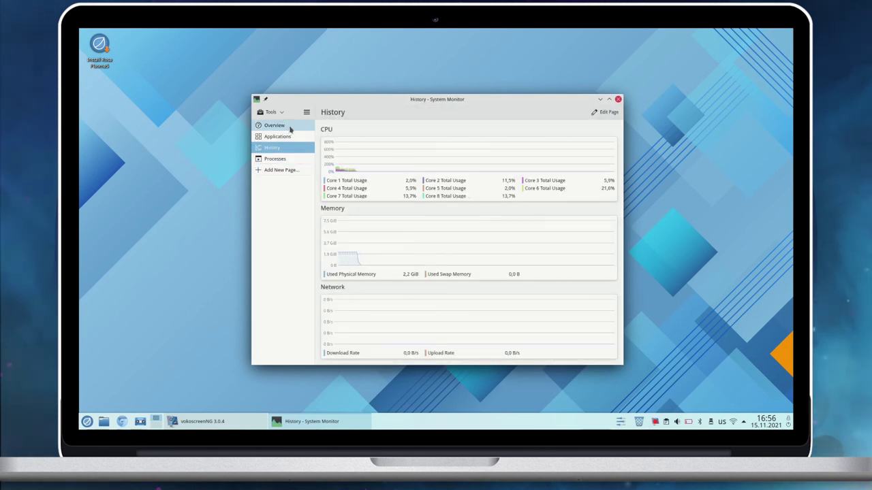
click(289, 130)
key(ctrl+q)
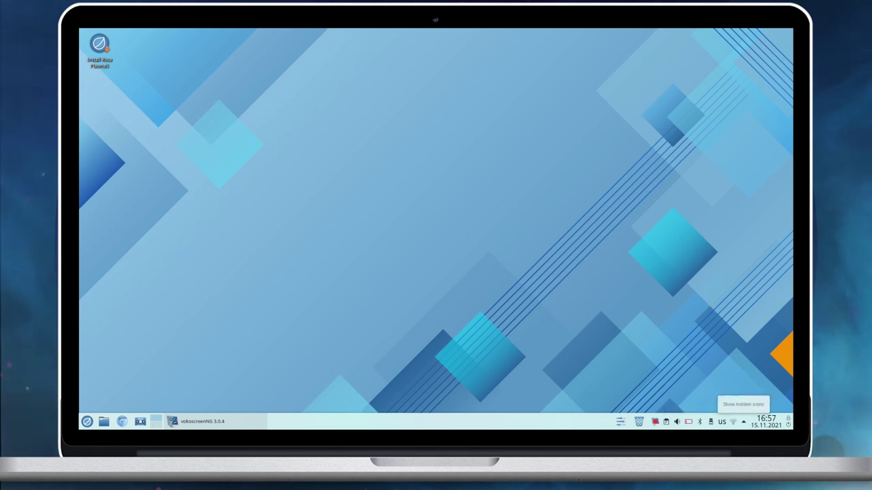
- View the calendar of the desktop clock and close it
click(767, 421)
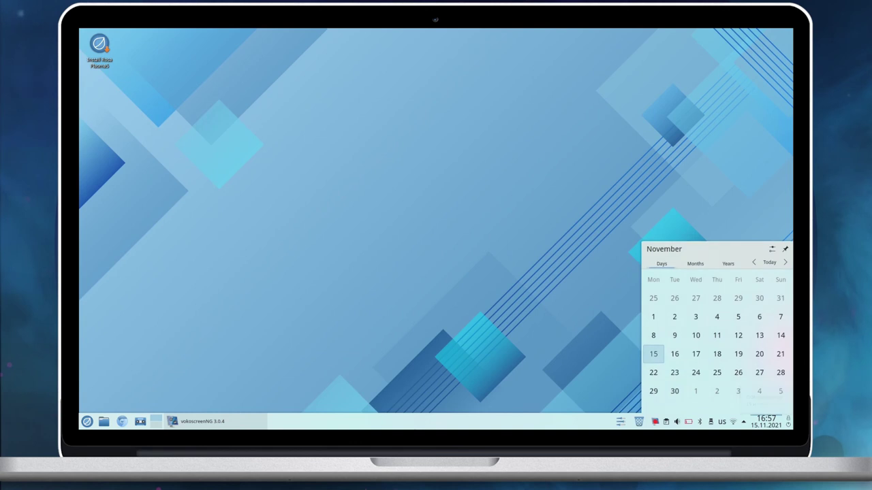
key(Escape)
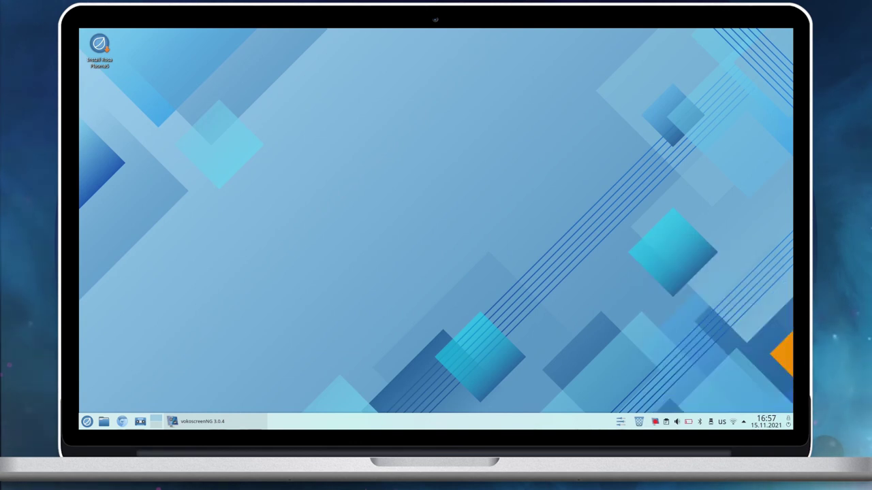
- Open the leave screen with the Shut Down option for the live session
click(788, 422)
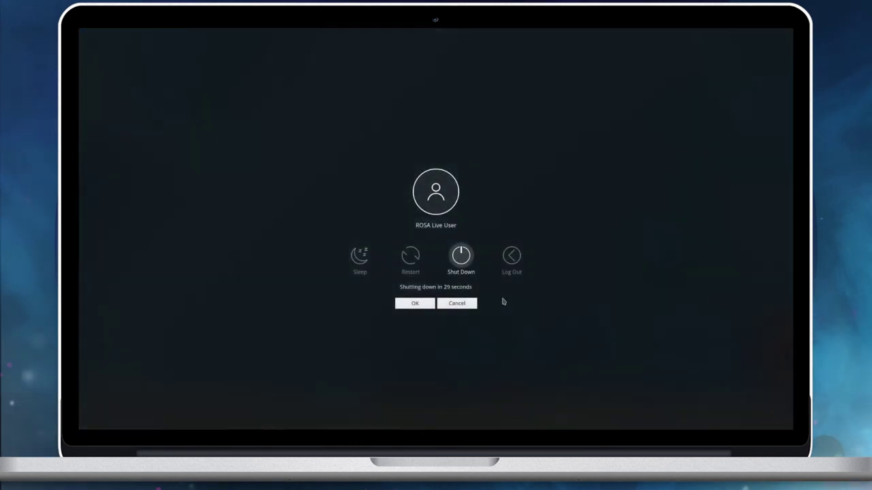